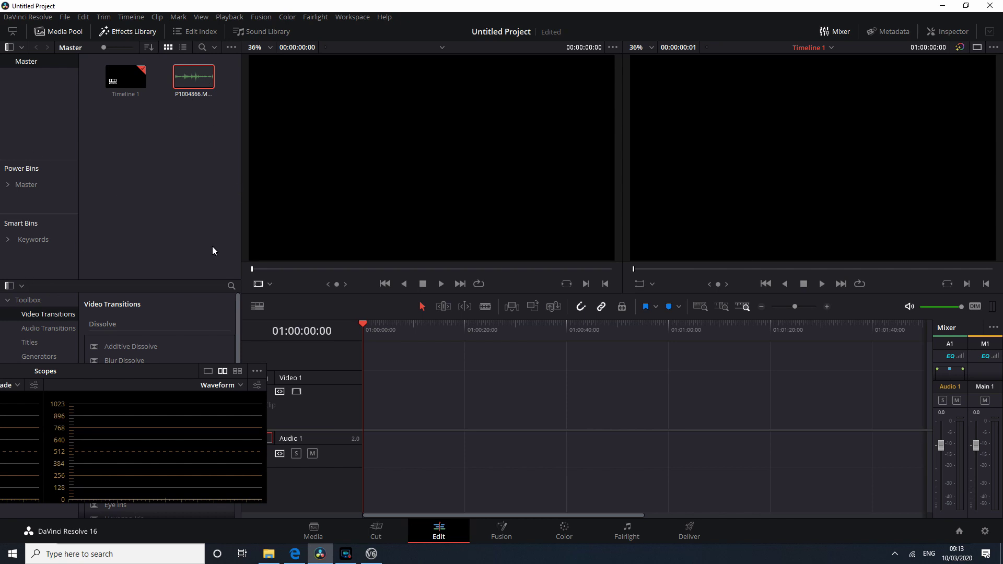
- Put the audio-only P1004866 clip on the timeline, ripple-delete it, and switch to V6
{"action": "left_click_drag", "start_coordinate": [185, 80], "coordinate": [366, 410]}
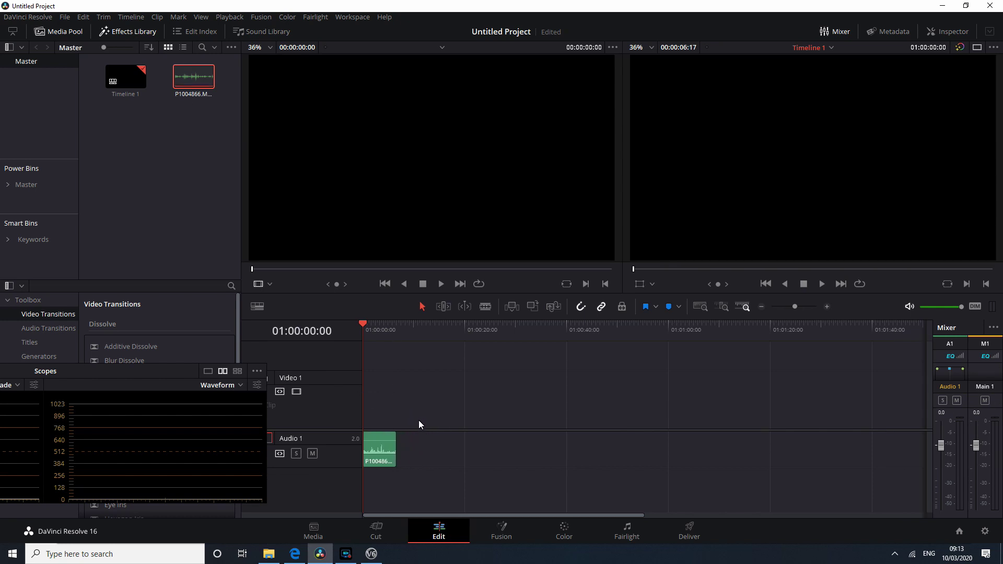
{"action": "right_click", "coordinate": [374, 439]}
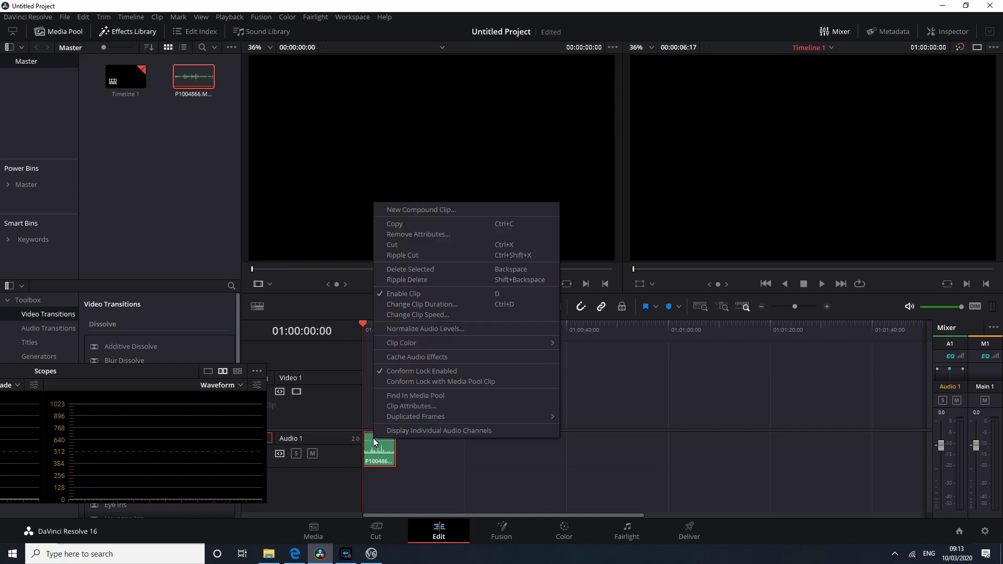
{"action": "left_click", "coordinate": [412, 280]}
{"action": "left_click", "coordinate": [372, 554]}
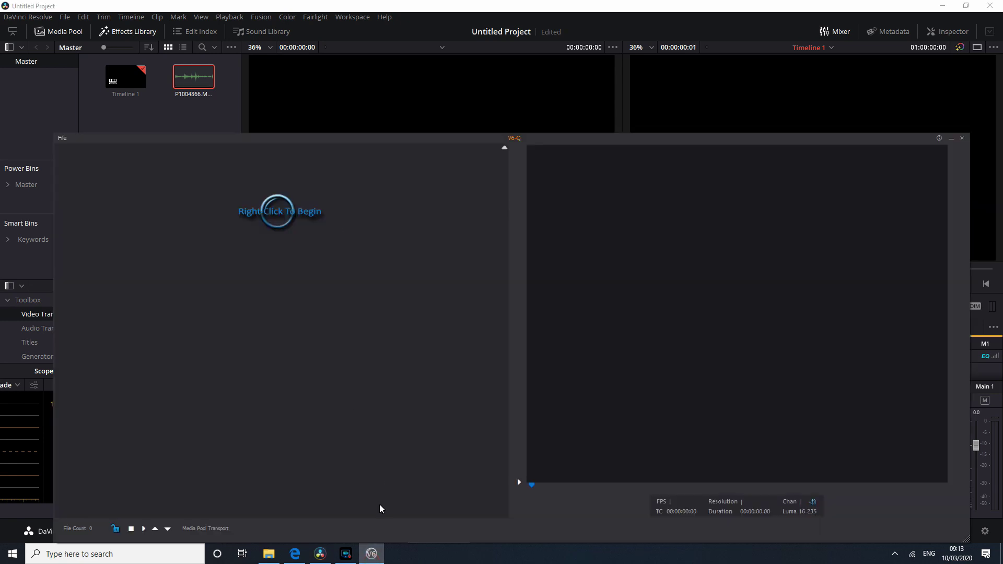
- In Edge, go to the V6 software page and enter the HDCINEMATICS main site to browse its posts
{"action": "left_click", "coordinate": [295, 554]}
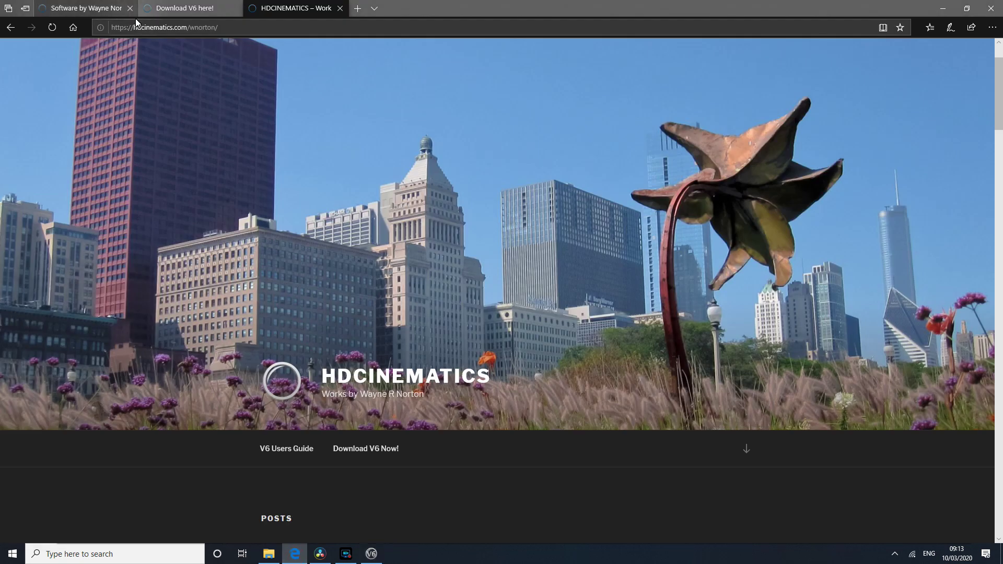
{"action": "left_click", "coordinate": [111, 11]}
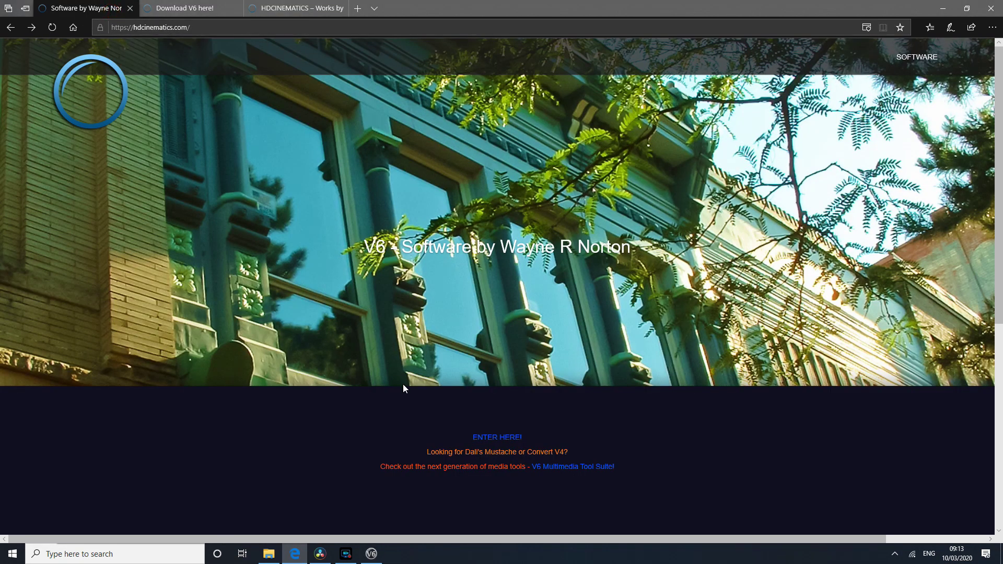
{"action": "left_click", "coordinate": [496, 440]}
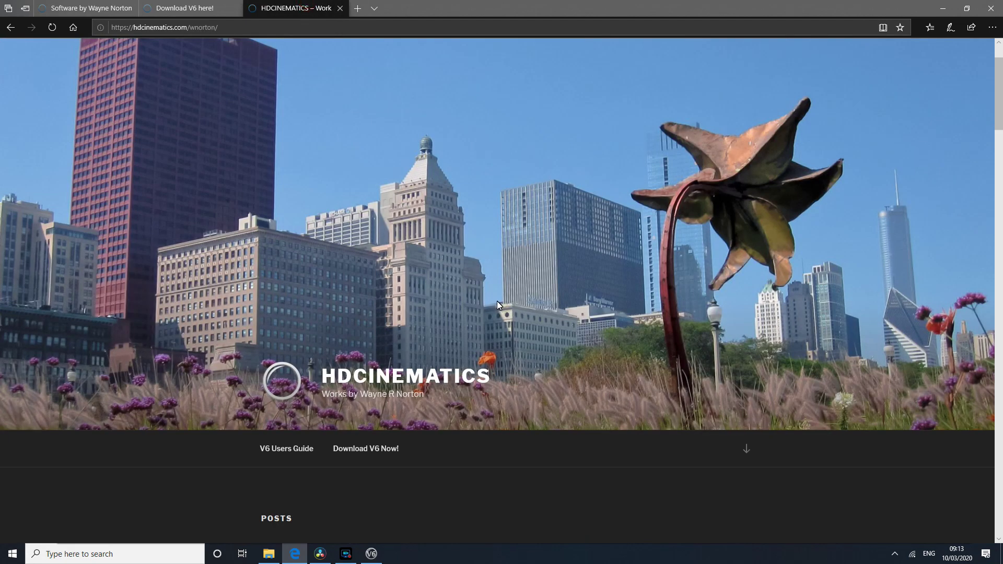
{"action": "scroll", "coordinate": [578, 352], "scroll_direction": "down", "scroll_amount": 5}
{"action": "scroll", "coordinate": [578, 352], "scroll_direction": "down", "scroll_amount": 15}
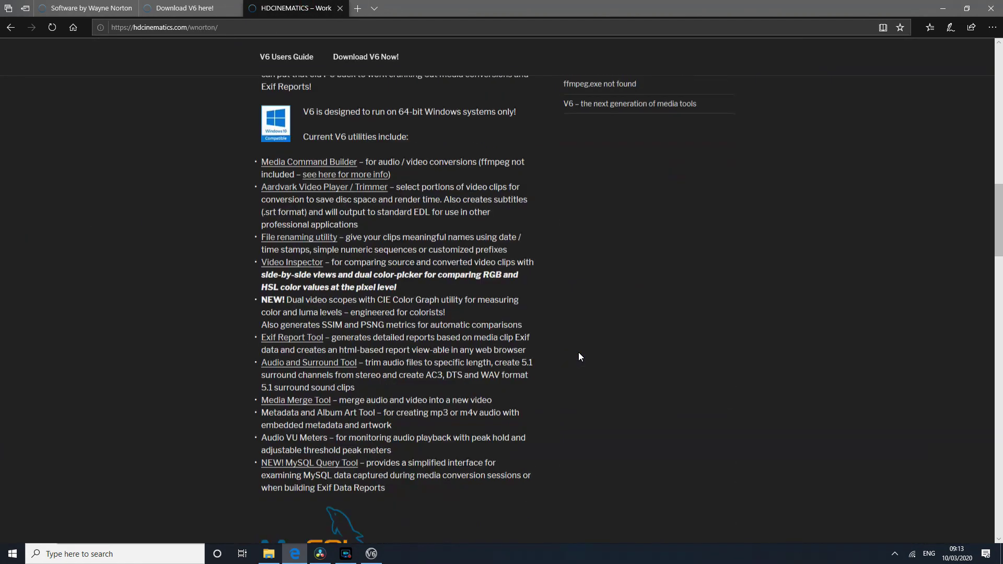
{"action": "scroll", "coordinate": [578, 357], "scroll_direction": "down", "scroll_amount": 3}
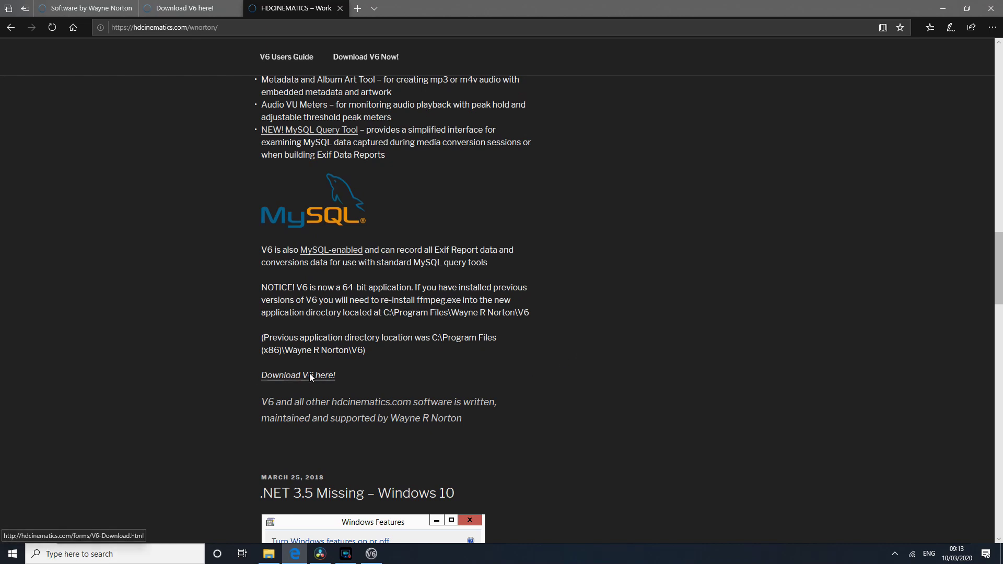
{"action": "scroll", "coordinate": [314, 251], "scroll_direction": "up", "scroll_amount": 7}
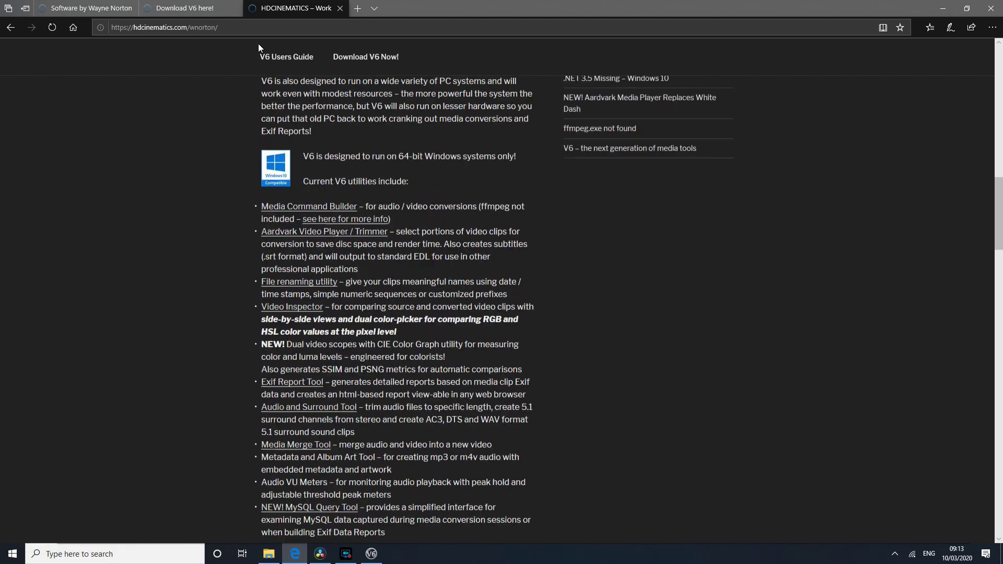
- Open the Download V6 here! page and list the donation levels from $5.00 to $100.00 USD
{"action": "left_click", "coordinate": [186, 7]}
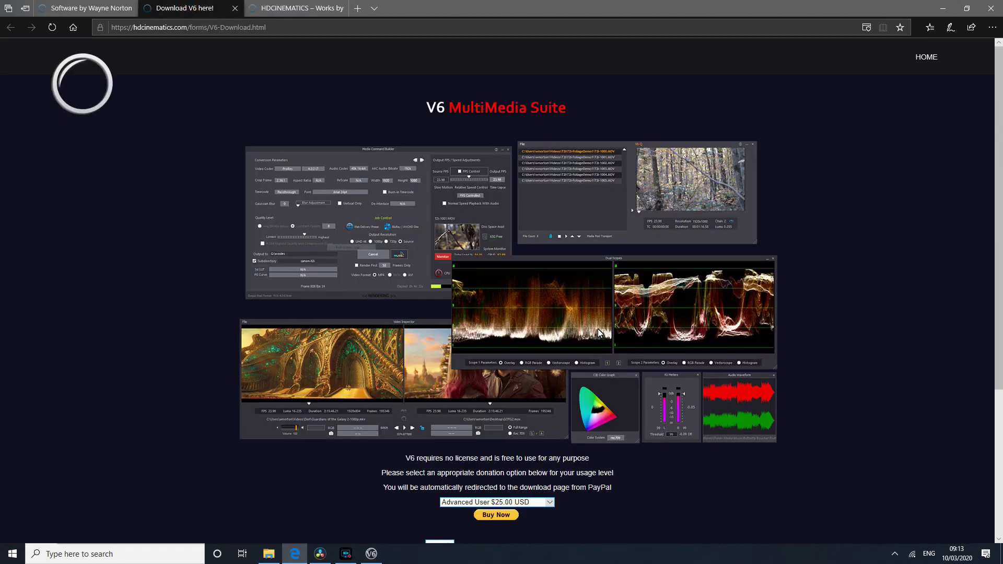
{"action": "scroll", "coordinate": [599, 330], "scroll_direction": "down", "scroll_amount": 3}
{"action": "scroll", "coordinate": [602, 328], "scroll_direction": "up", "scroll_amount": 1}
{"action": "left_click", "coordinate": [543, 429]}
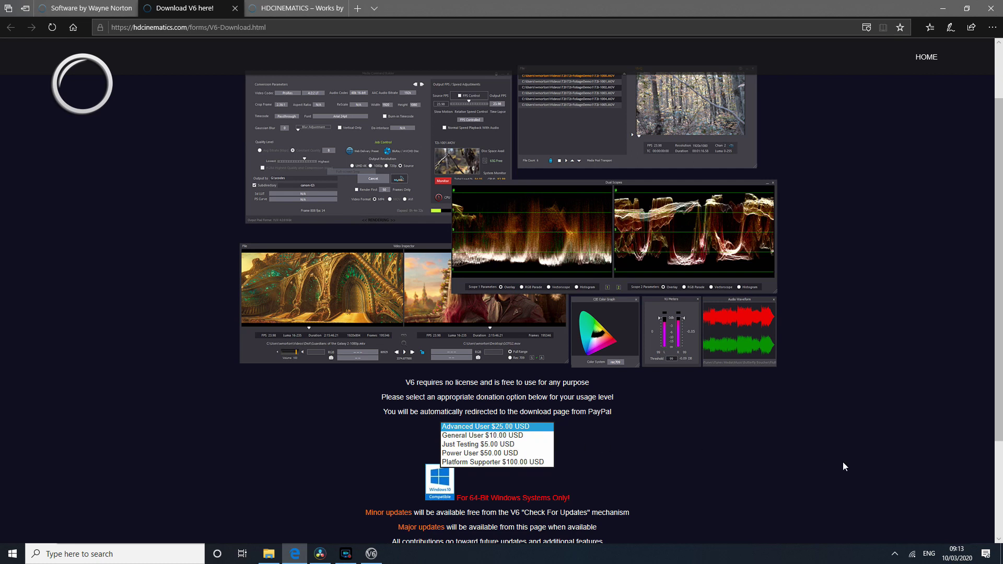
- Import P1004866.MOV from LUMIX (E:)\DCIM\100_PANA into V6-Q's media pool
{"action": "left_click", "coordinate": [372, 554]}
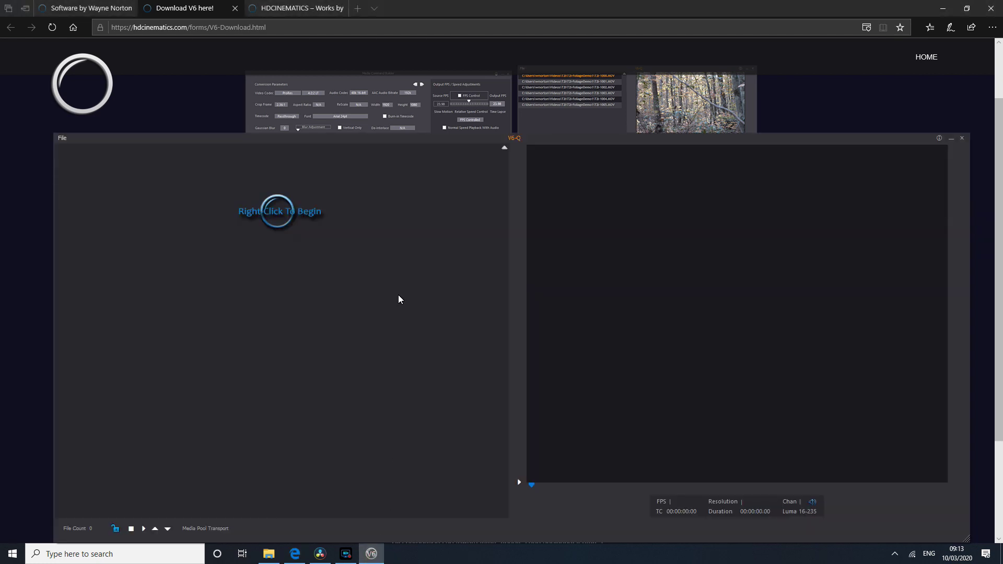
{"action": "right_click", "coordinate": [301, 292]}
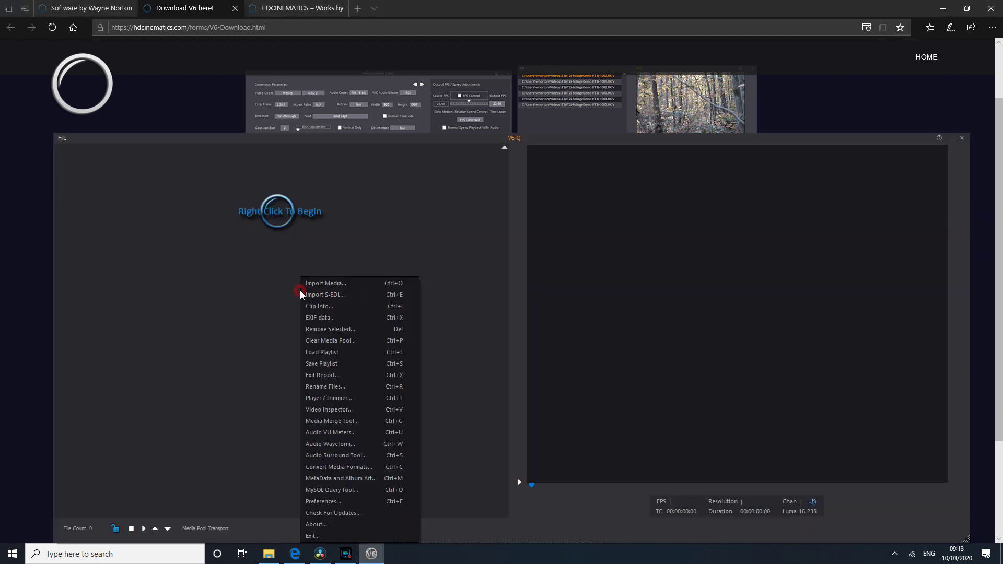
{"action": "left_click", "coordinate": [327, 285]}
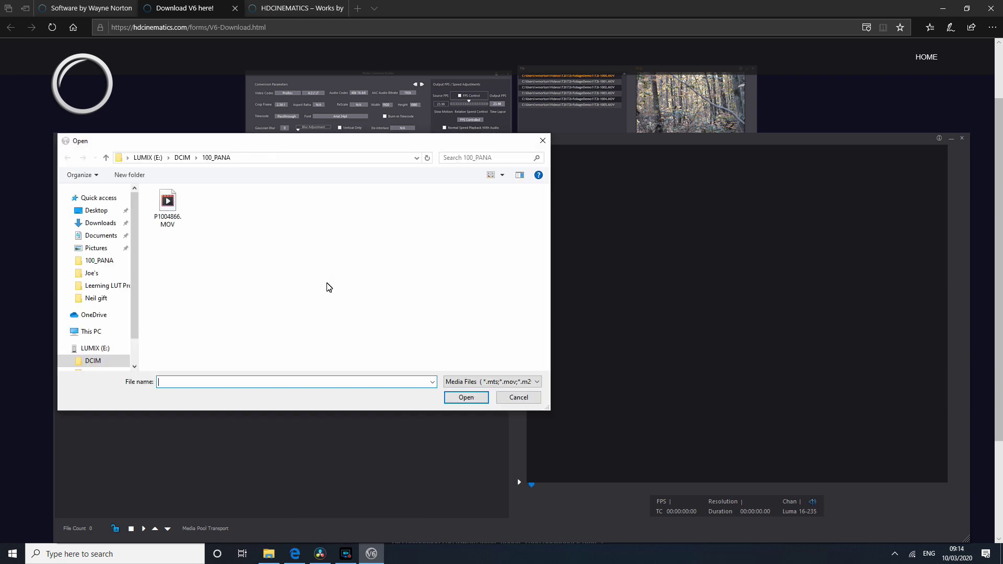
{"action": "left_click", "coordinate": [174, 214]}
{"action": "left_click", "coordinate": [462, 401]}
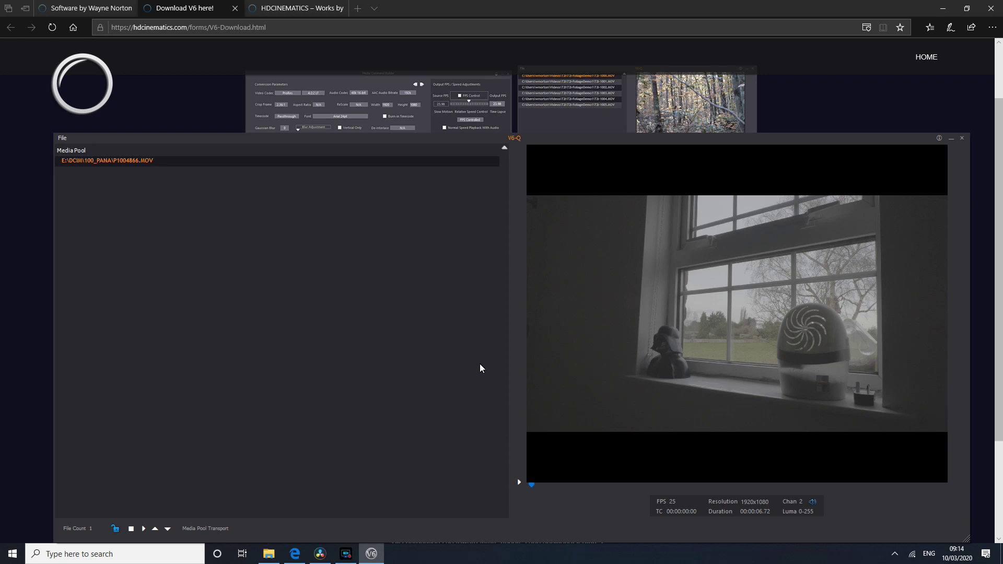
- Open V6's Media Command Builder from the media pool's context menu
{"action": "right_click", "coordinate": [233, 334]}
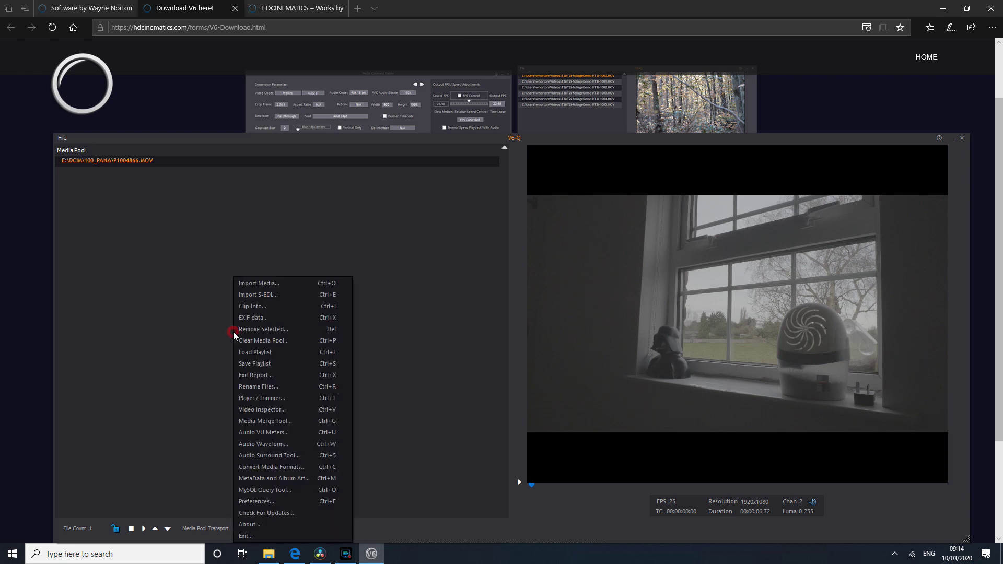
{"action": "left_click", "coordinate": [274, 466]}
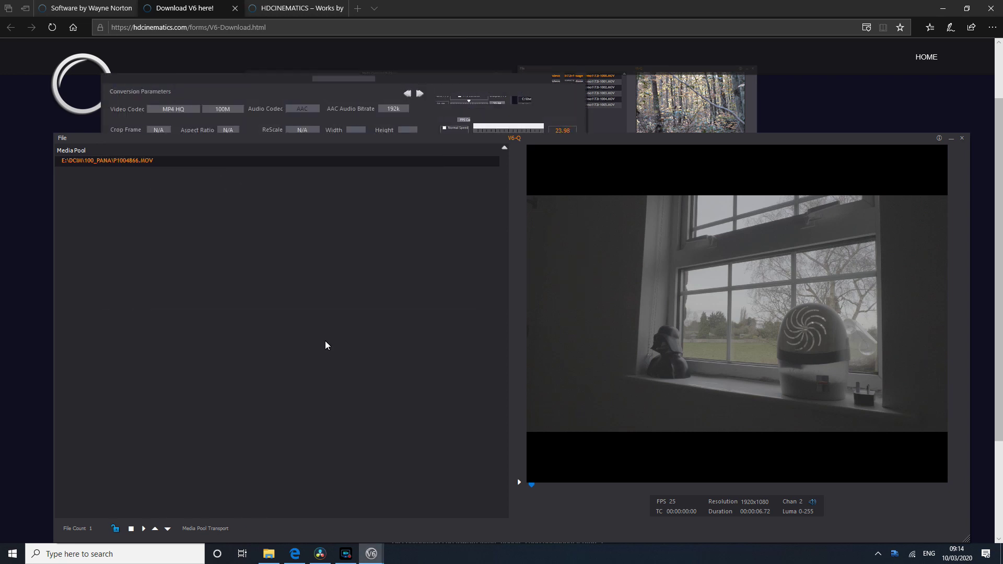
{"action": "left_click", "coordinate": [338, 88]}
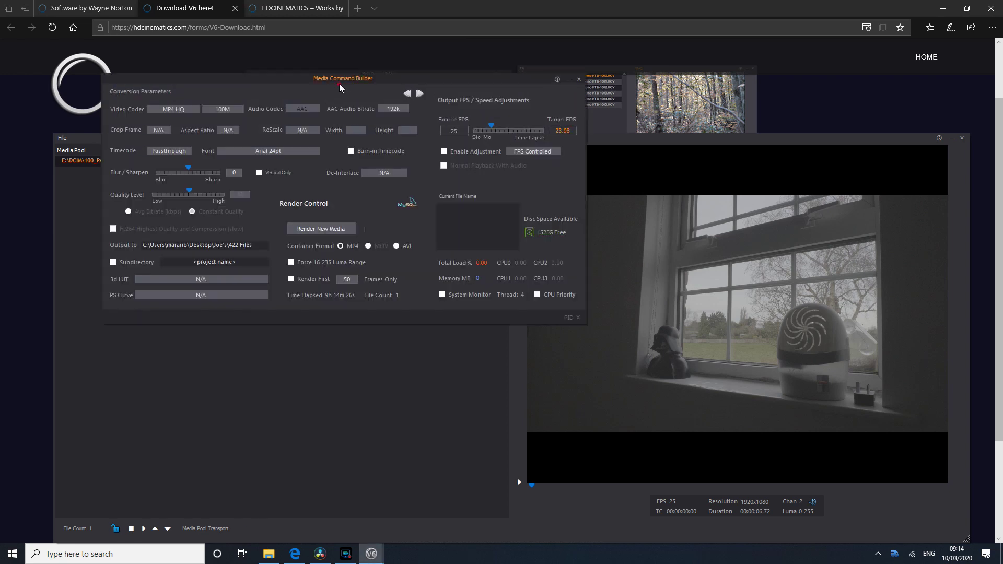
- Set the video codec to ProRes with the 4:2:2 Proxy profile
{"action": "left_click", "coordinate": [179, 115]}
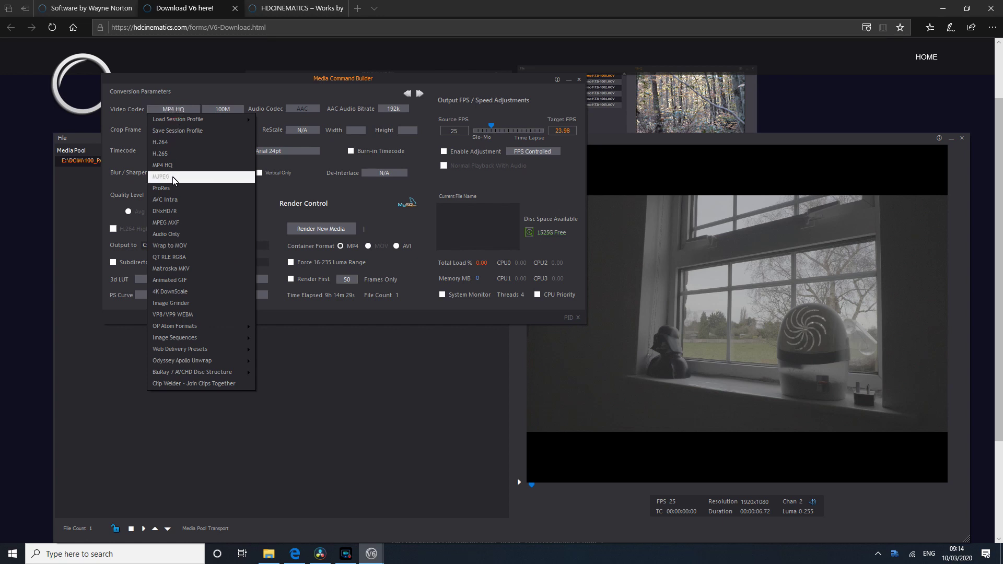
{"action": "left_click", "coordinate": [169, 183]}
{"action": "left_click", "coordinate": [223, 109]}
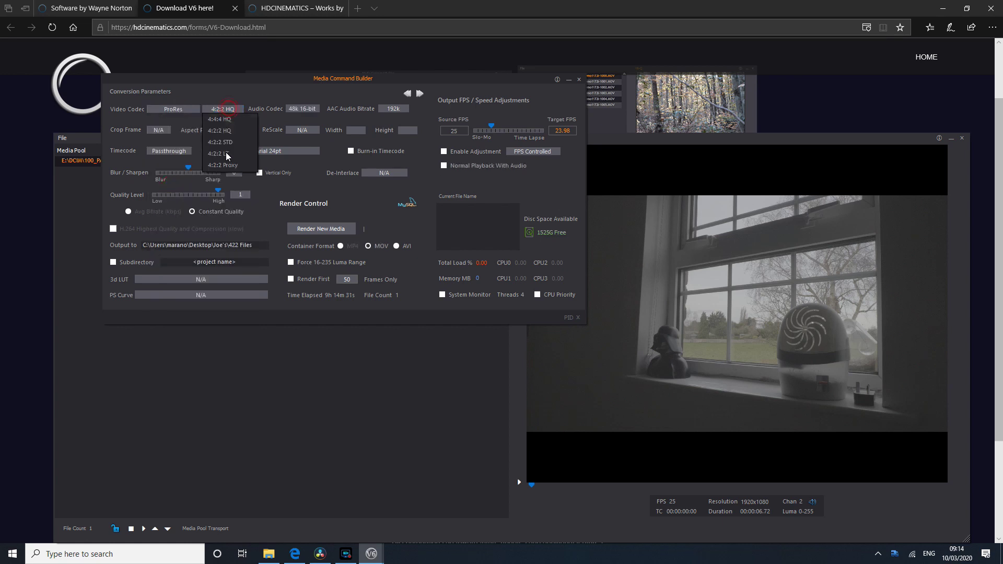
{"action": "left_click", "coordinate": [226, 164]}
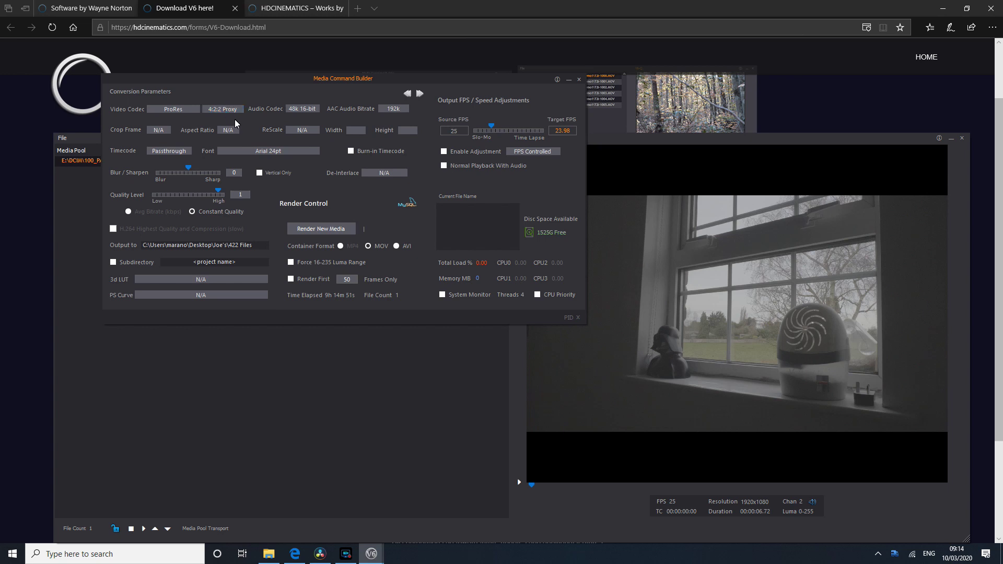
{"action": "left_click", "coordinate": [226, 109]}
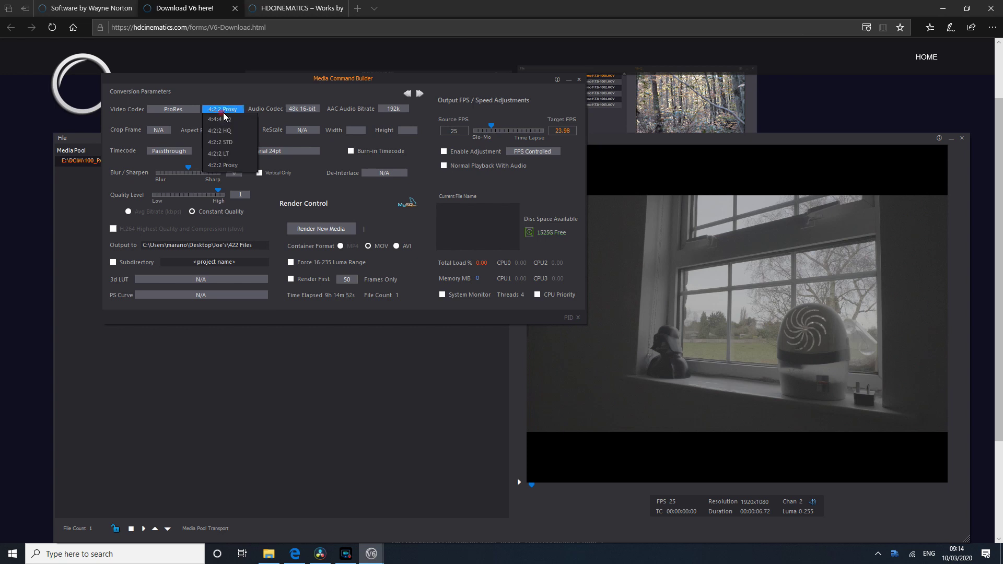
{"action": "left_click", "coordinate": [233, 167]}
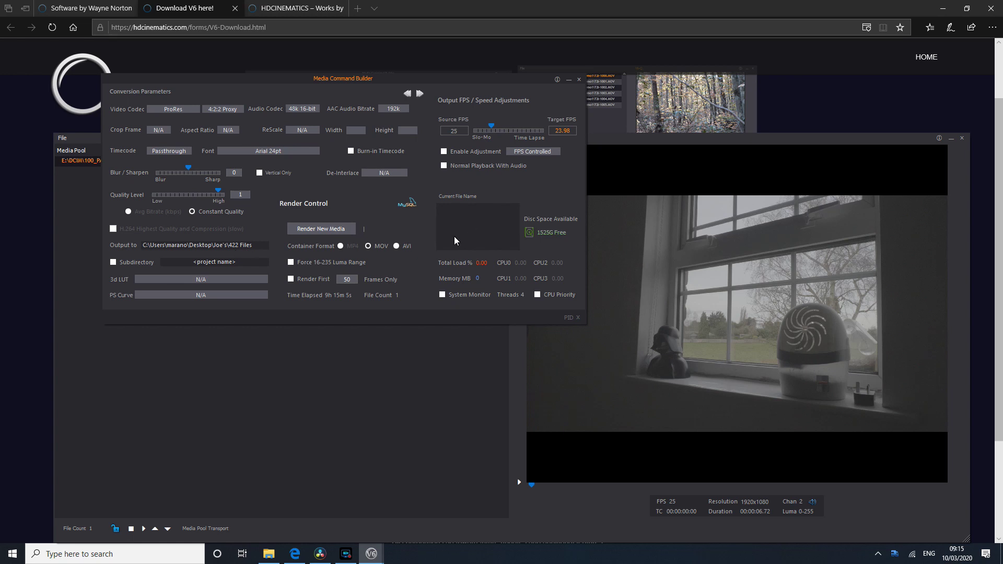
- Render the clip to ProRes 4:2:2 Proxy, then close Media Command Builder and the V6-Q window
{"action": "left_click", "coordinate": [337, 230]}
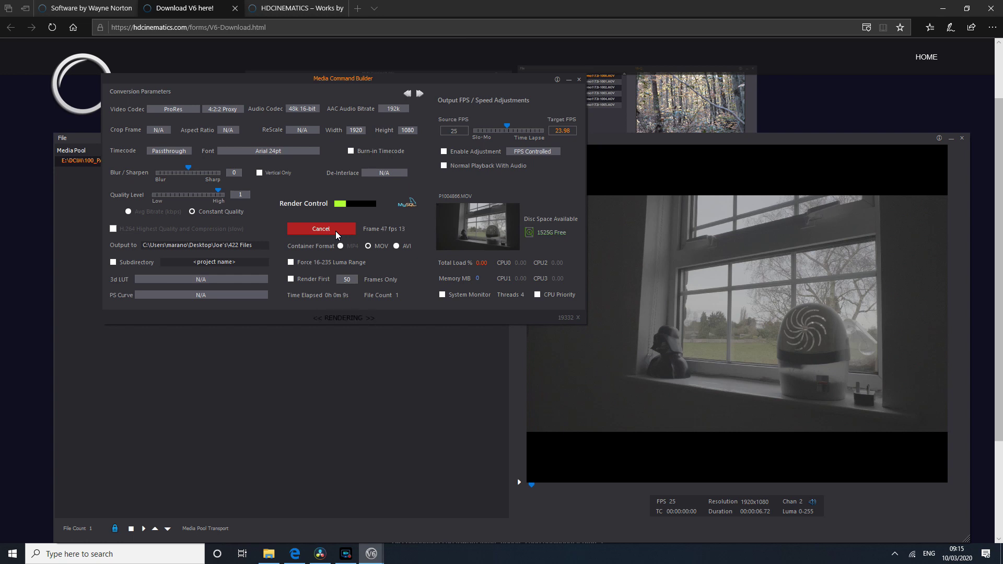
{"action": "mouse_move", "coordinate": [321, 557]}
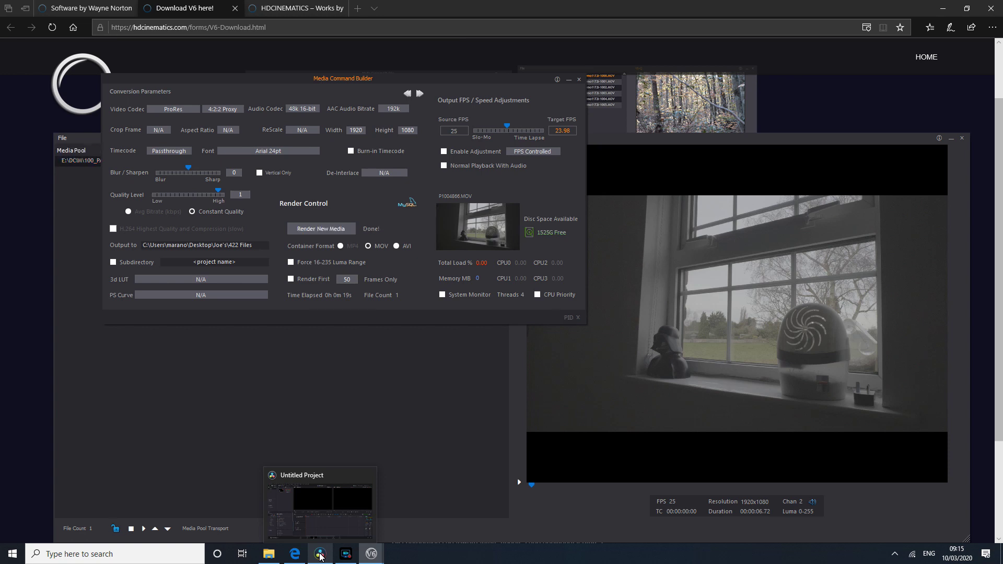
{"action": "left_click", "coordinate": [580, 82]}
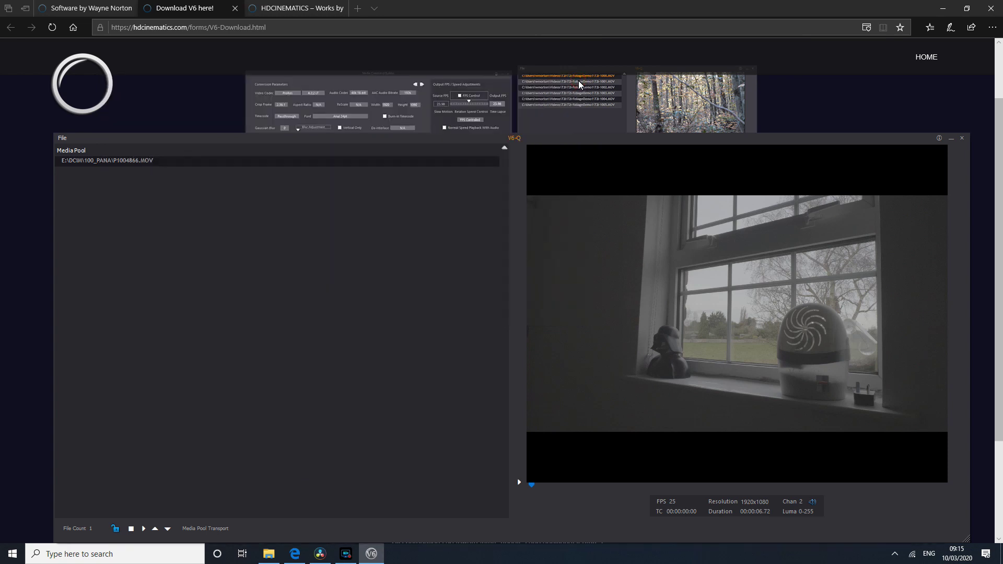
{"action": "left_click", "coordinate": [963, 140]}
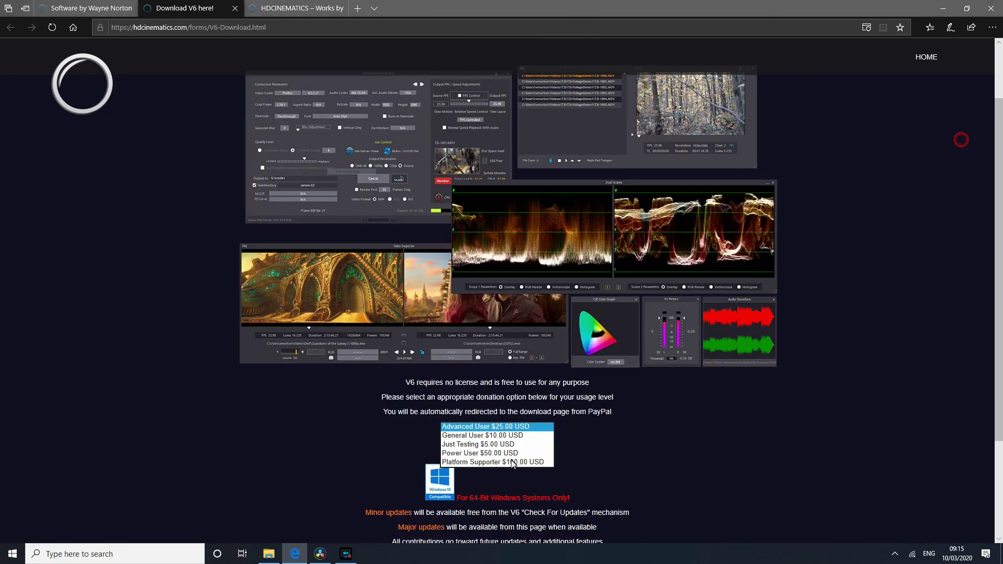
- Import P1004866.mov from Joe's > 422 Files into the Media Pool and place it at the timeline start
{"action": "left_click", "coordinate": [321, 554]}
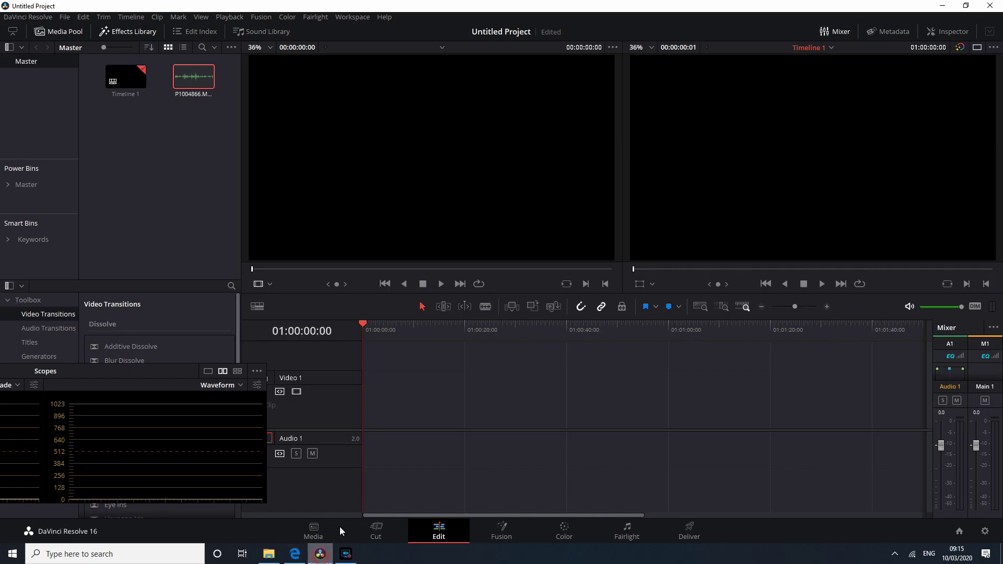
{"action": "left_click", "coordinate": [297, 523]}
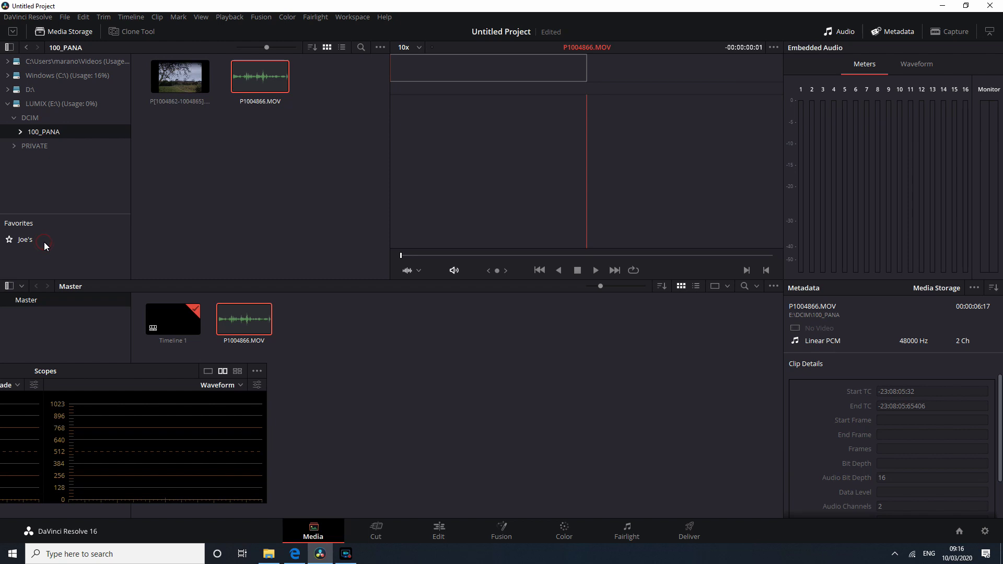
{"action": "left_click", "coordinate": [44, 242]}
{"action": "scroll", "coordinate": [185, 206], "scroll_direction": "down", "scroll_amount": 2}
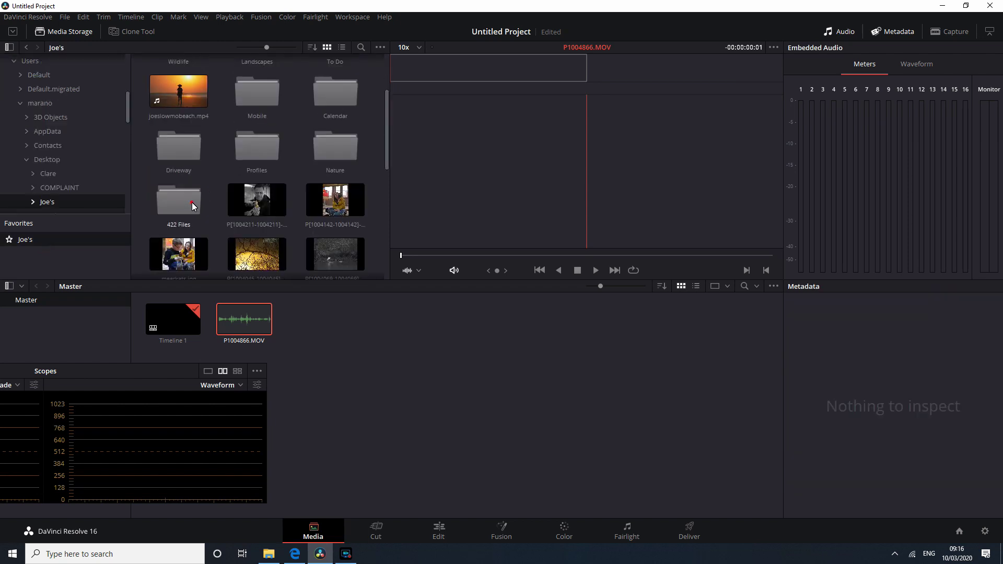
{"action": "double_click", "coordinate": [193, 203]}
{"action": "left_click_drag", "start_coordinate": [183, 78], "coordinate": [328, 368]}
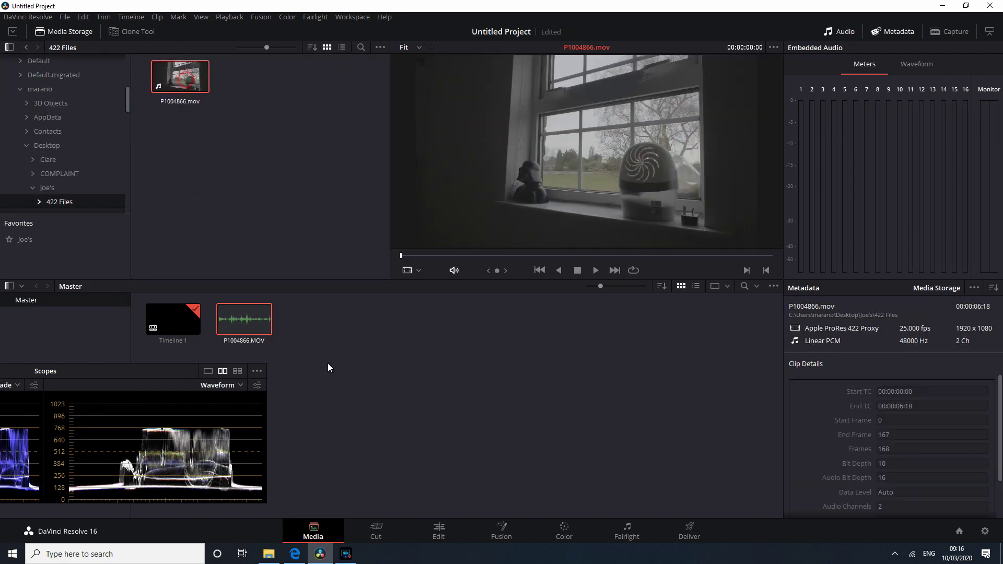
{"action": "left_click", "coordinate": [444, 542]}
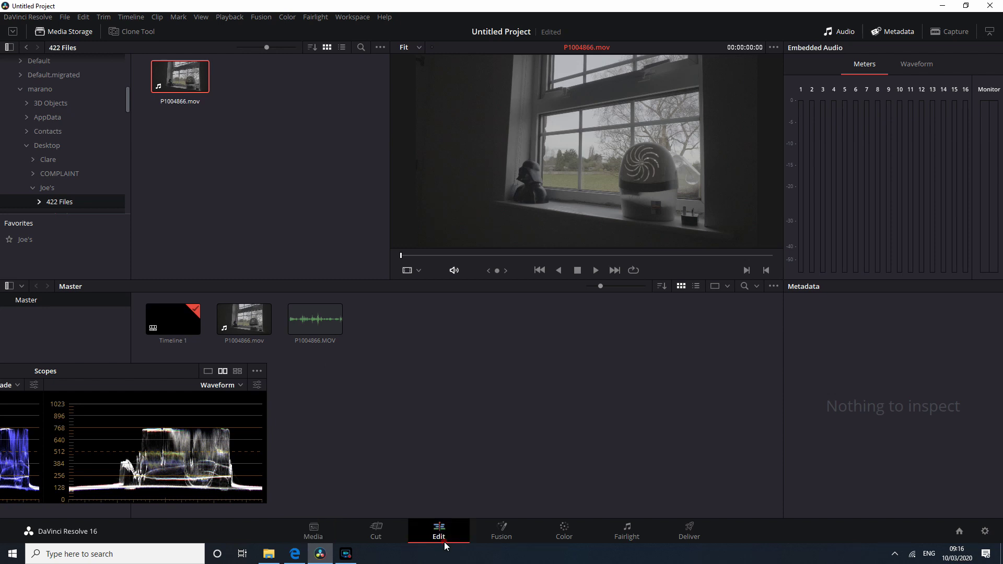
{"action": "left_click_drag", "start_coordinate": [193, 77], "coordinate": [378, 391]}
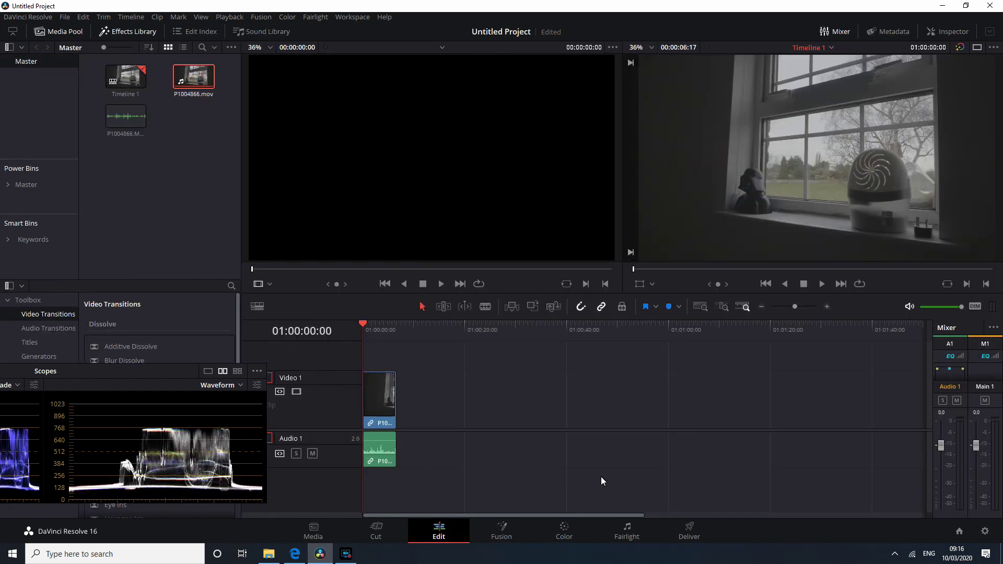